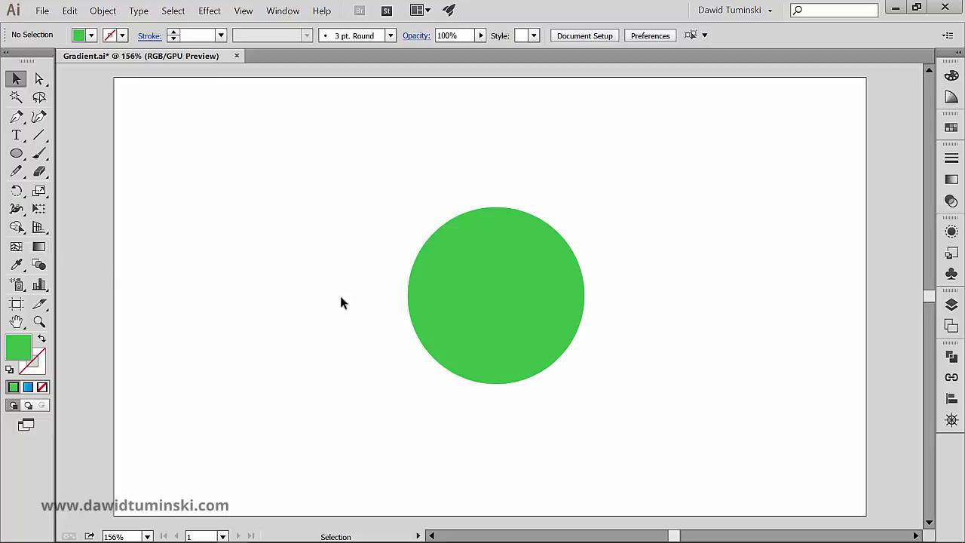
# Replace the green circle's solid fill with the Orchid pink-to-white linear gradient preset.
pyautogui.click(456, 275)
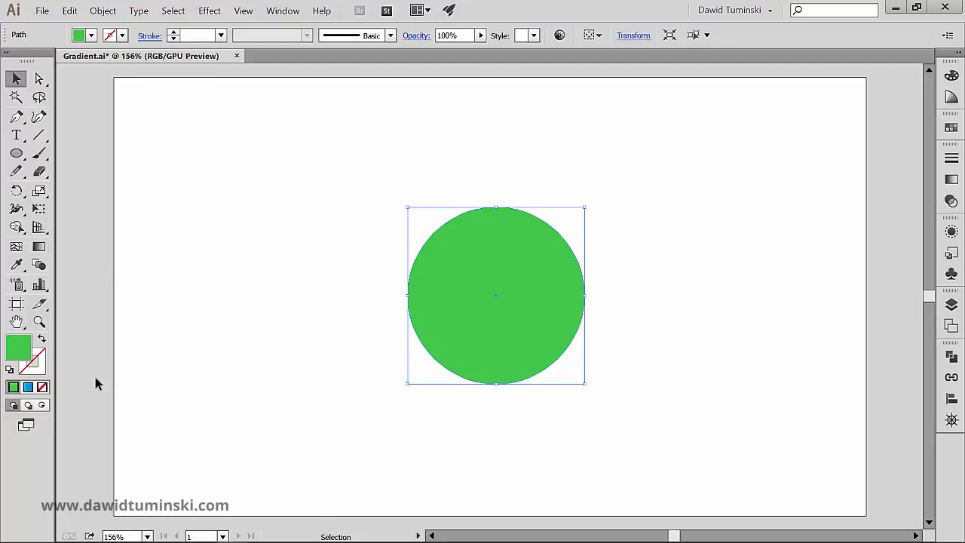
pyautogui.click(27, 388)
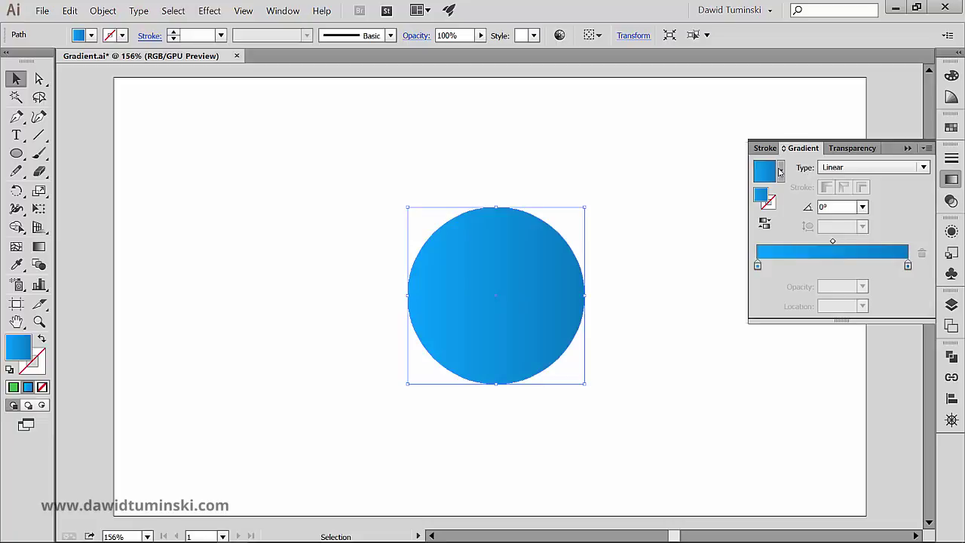
pyautogui.click(779, 172)
pyautogui.click(714, 221)
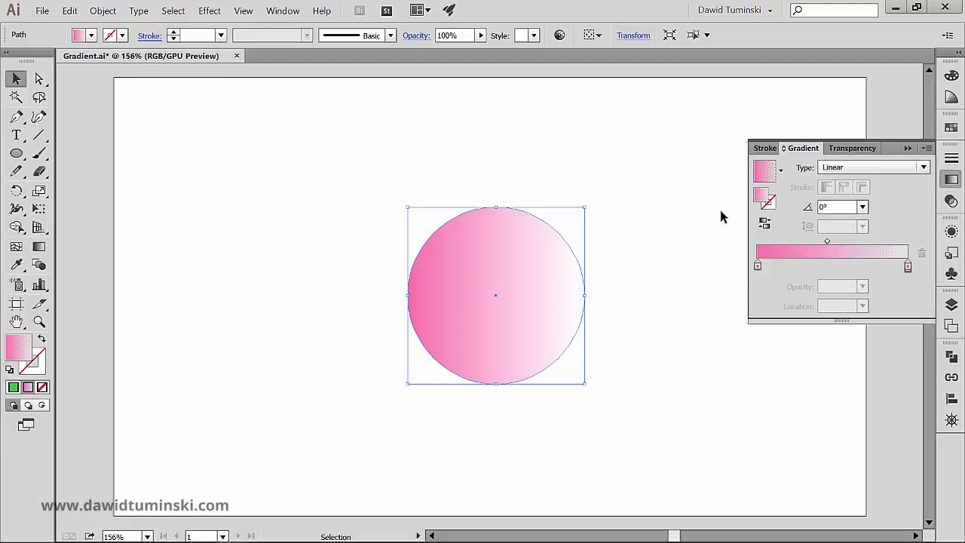
pyautogui.click(295, 17)
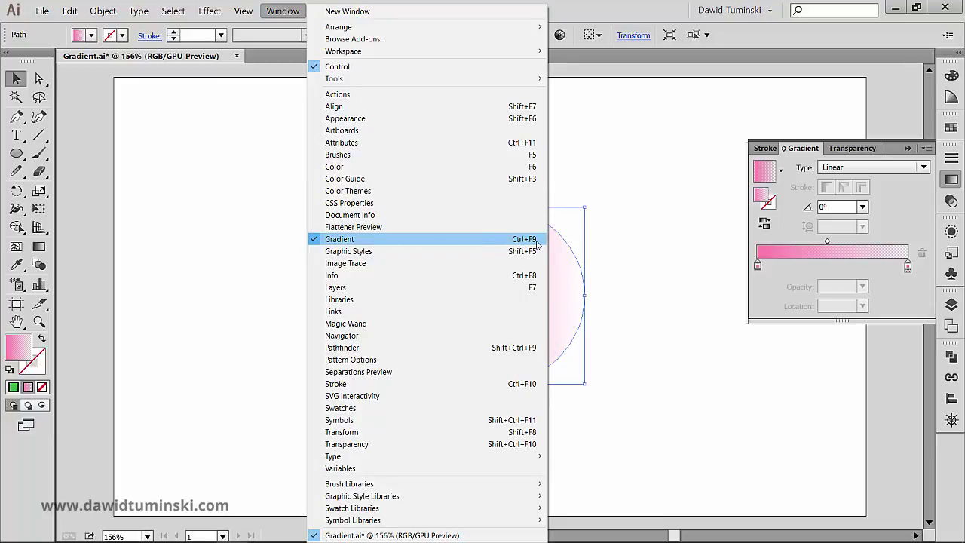
# Reselect the pink circle, switch to the Gradient tool, and zoom in on its annotator.
pyautogui.click(644, 265)
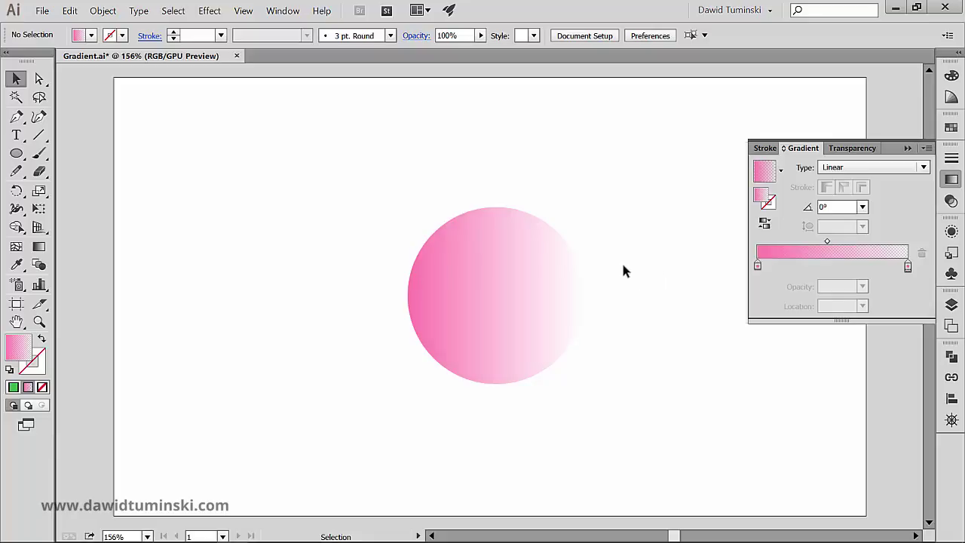
pyautogui.click(534, 267)
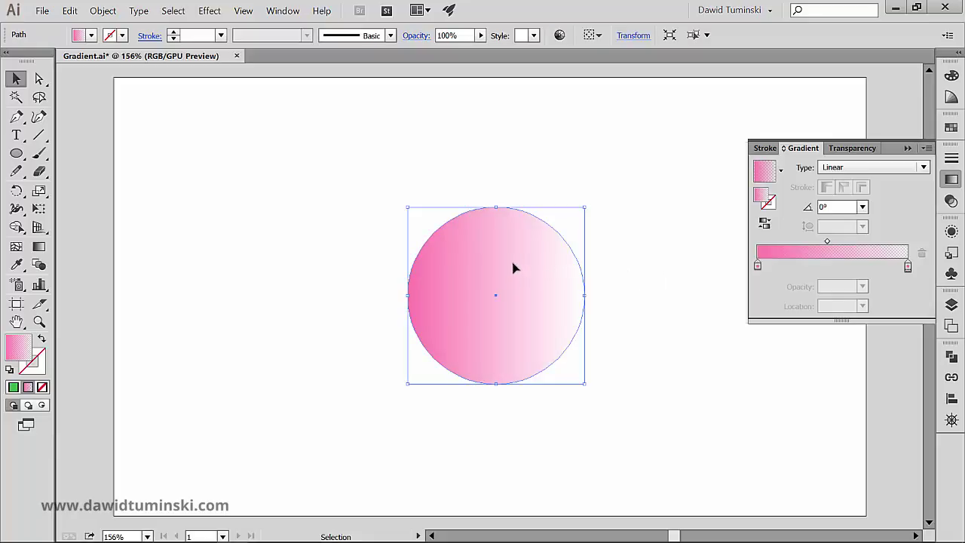
pyautogui.click(40, 247)
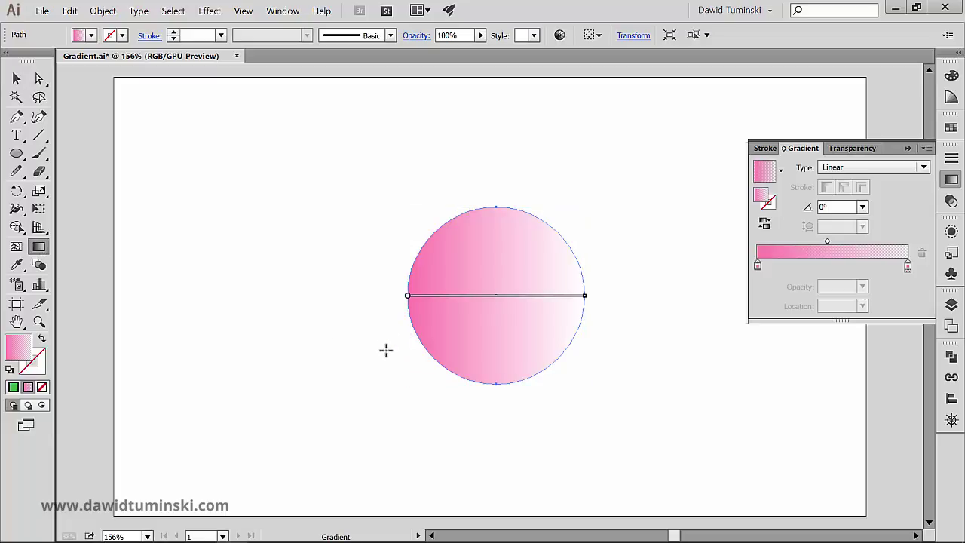
pyautogui.moveTo(478, 299)
pyautogui.hotkey('ctrl', 'space')
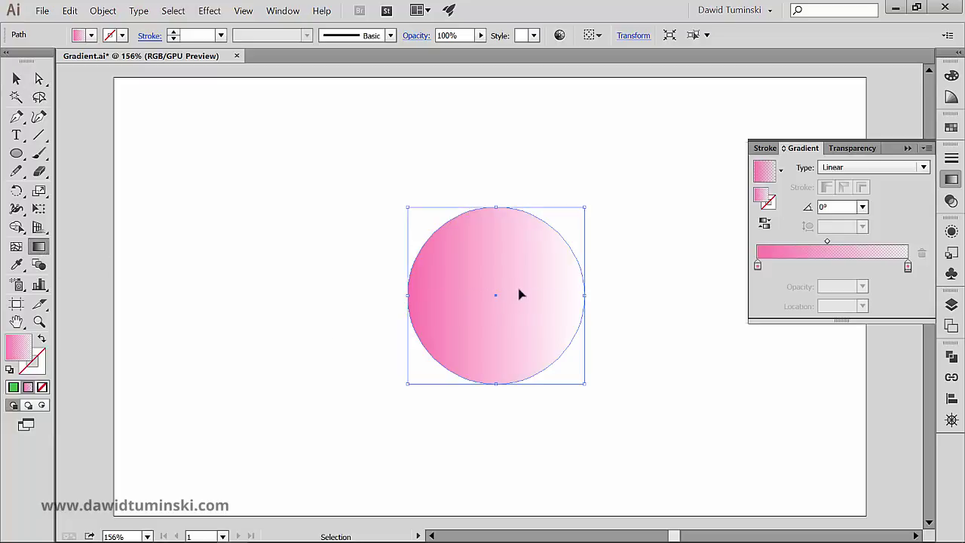
pyautogui.moveTo(530, 293); pyautogui.dragTo(614, 284)
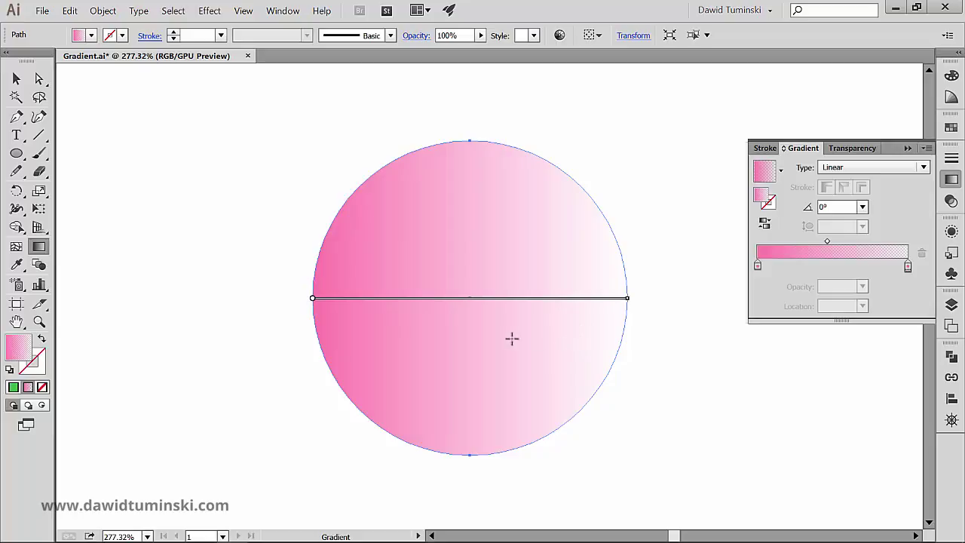
# Add two extra colour stops along the gradient annotator.
pyautogui.moveTo(499, 302)
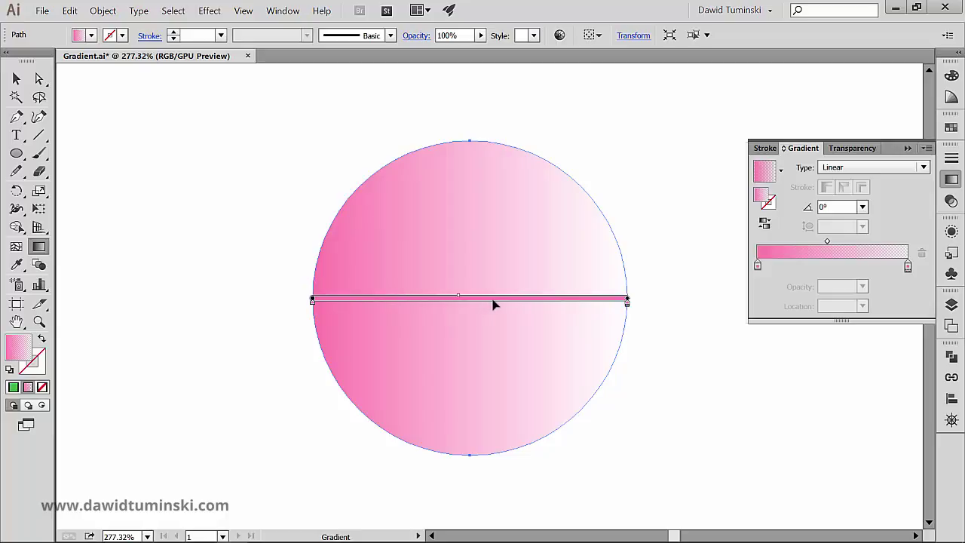
pyautogui.click(496, 302)
pyautogui.click(542, 303)
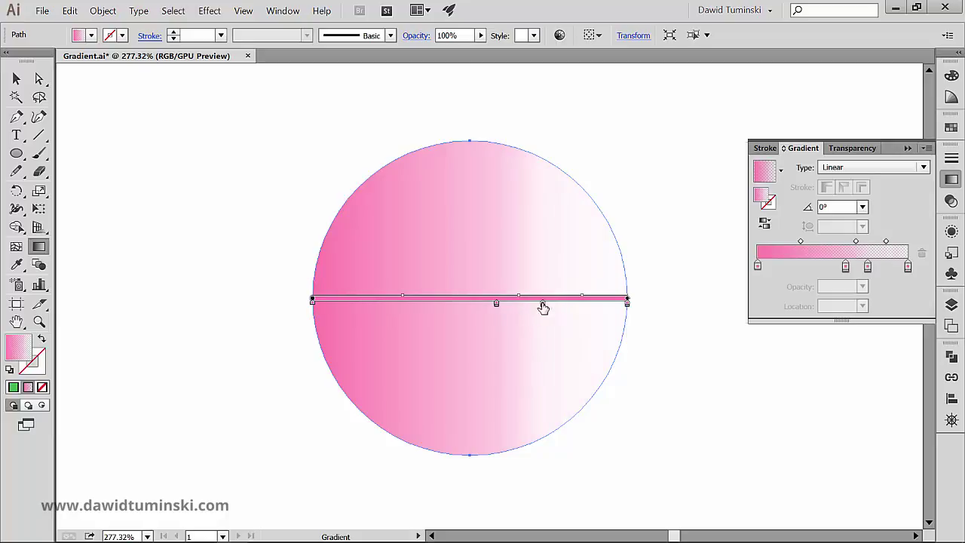
# Inspect the middle FF7BAC stop's settings: 38% opacity, swatch view and colour sliders.
pyautogui.doubleClick(496, 303)
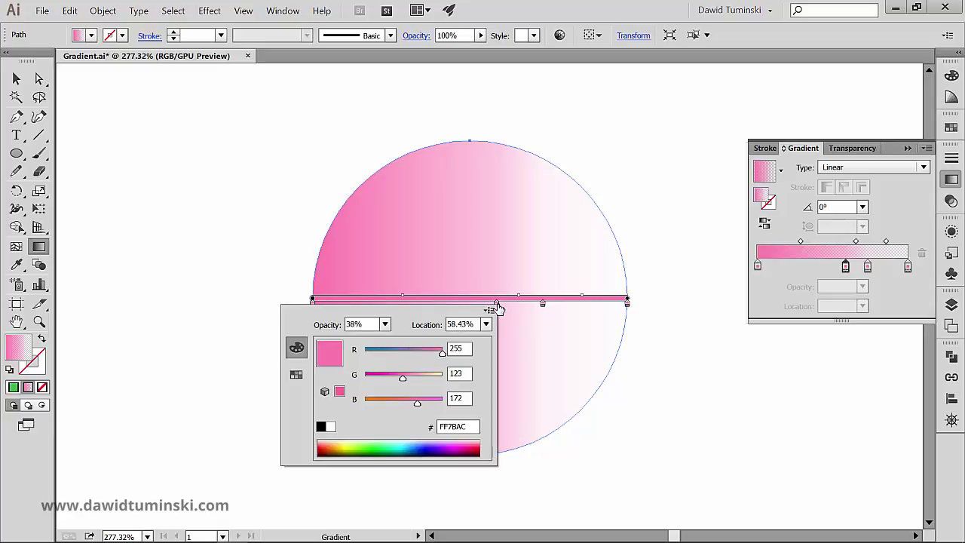
pyautogui.click(384, 324)
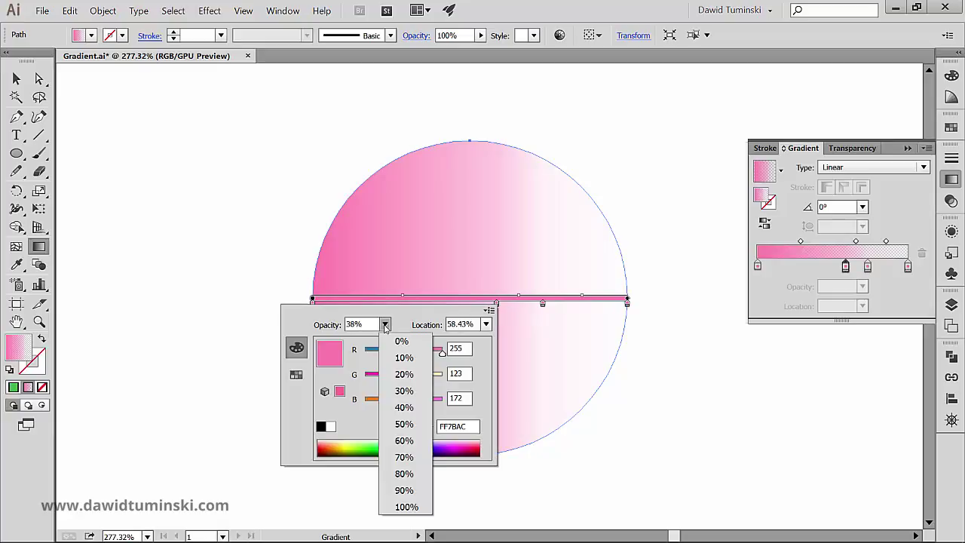
pyautogui.click(384, 324)
pyautogui.click(296, 374)
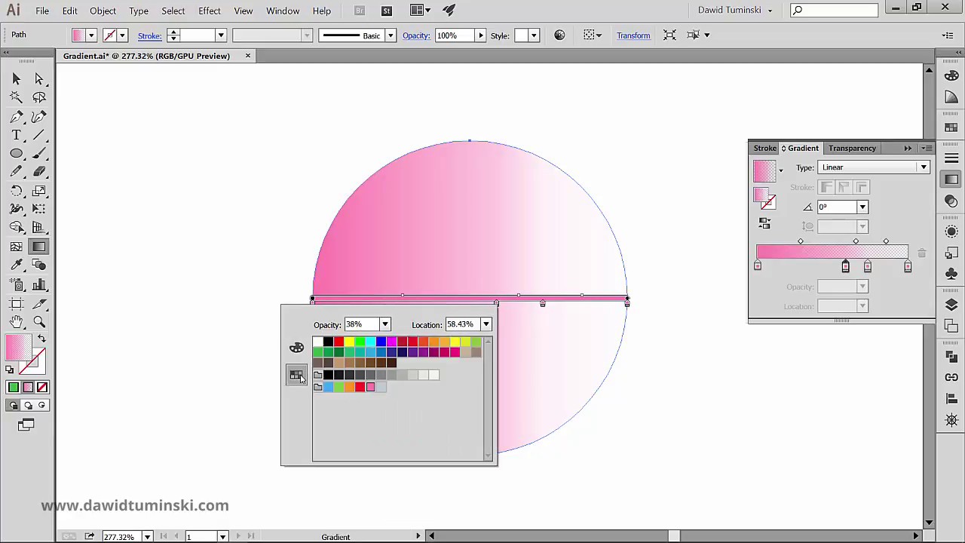
pyautogui.click(299, 351)
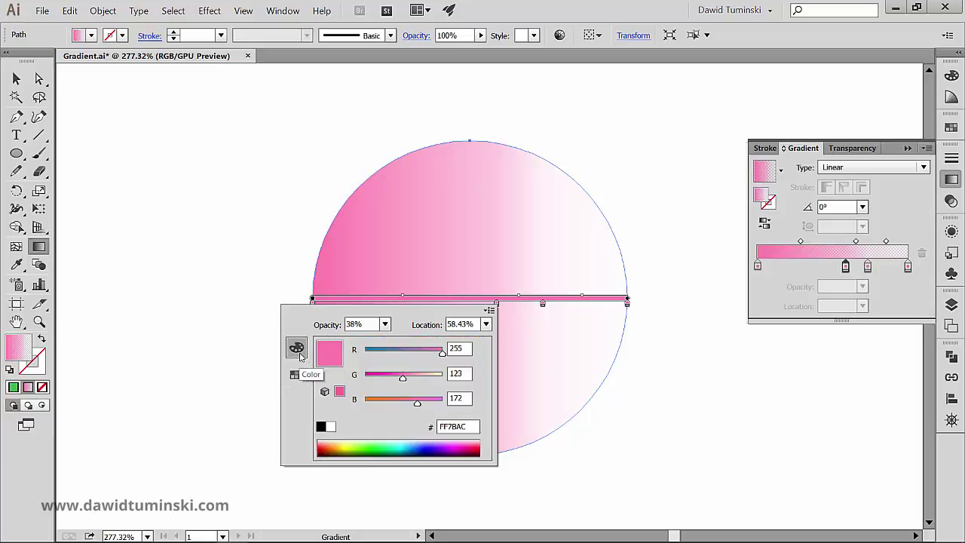
# Slide the middle colour stops to new positions so pale and pink bands alternate.
pyautogui.click(543, 305)
pyautogui.moveTo(542, 306); pyautogui.dragTo(400, 314)
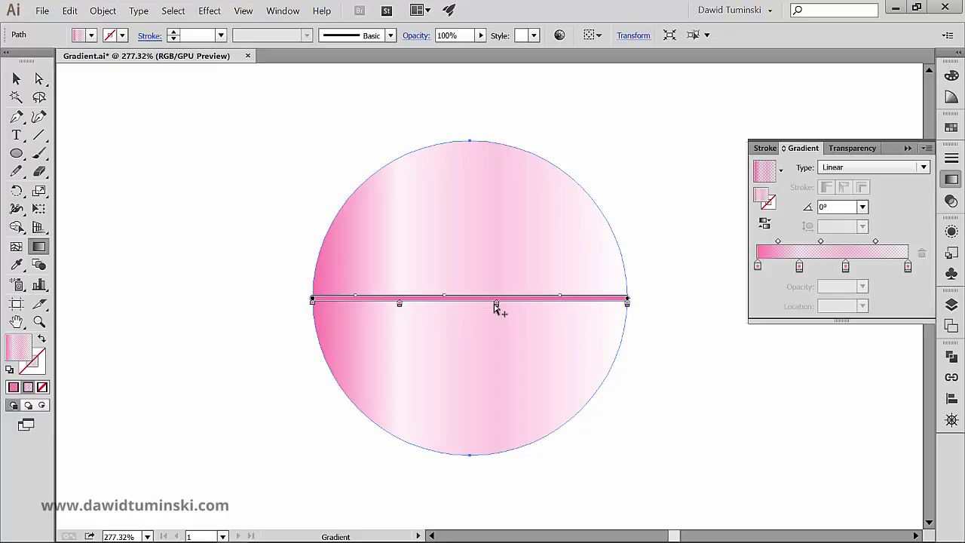
pyautogui.moveTo(497, 306)
pyautogui.moveTo(537, 309); pyautogui.dragTo(533, 309)
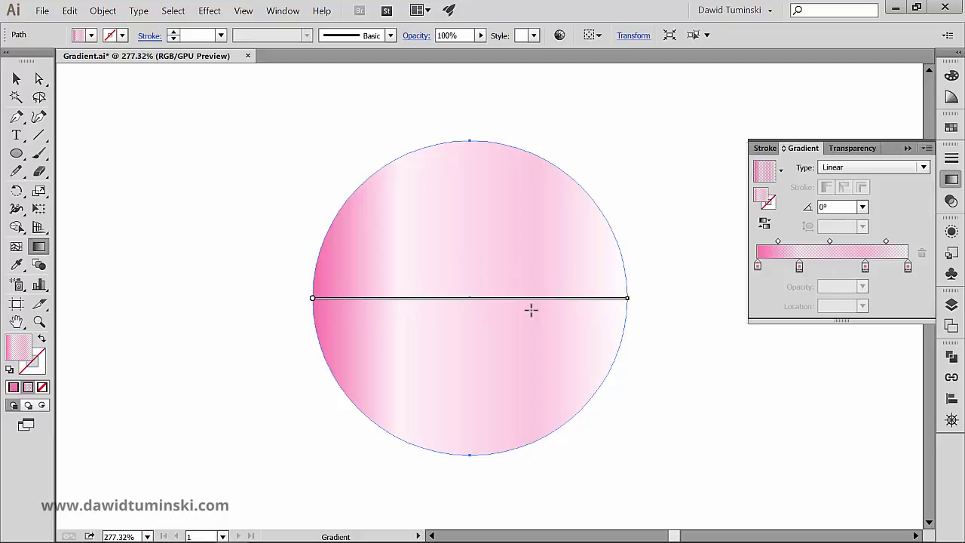
pyautogui.moveTo(614, 306)
# Rotate the gradient annotator and settle its angle at 2.2°.
pyautogui.moveTo(631, 297)
pyautogui.mouseDown()
pyautogui.moveTo(631, 251)
pyautogui.moveTo(603, 183)
pyautogui.mouseUp()
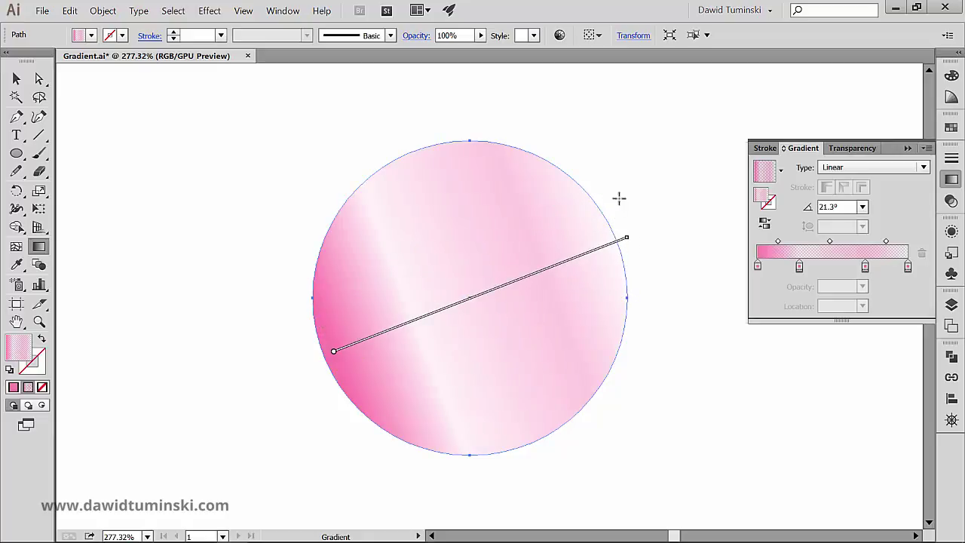
pyautogui.moveTo(631, 233); pyautogui.dragTo(631, 340)
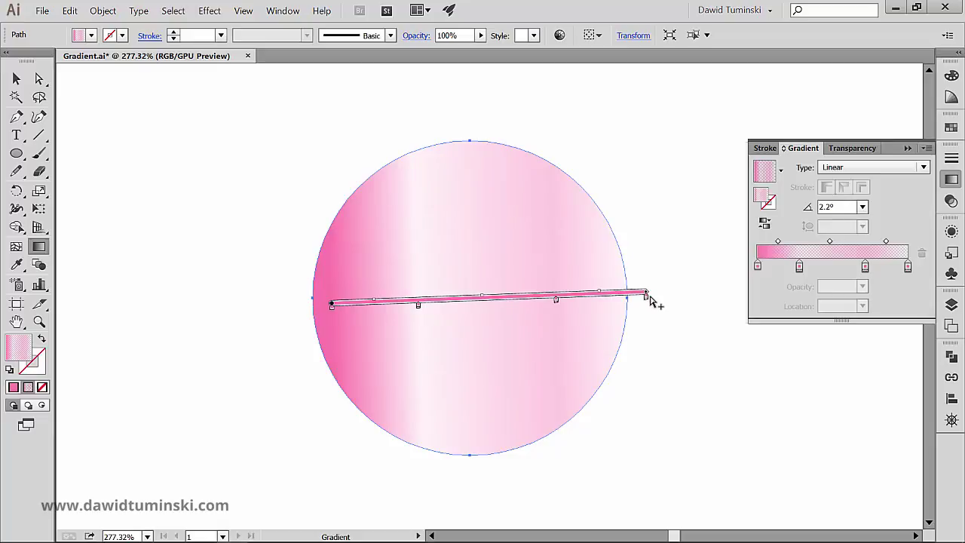
pyautogui.moveTo(648, 298)
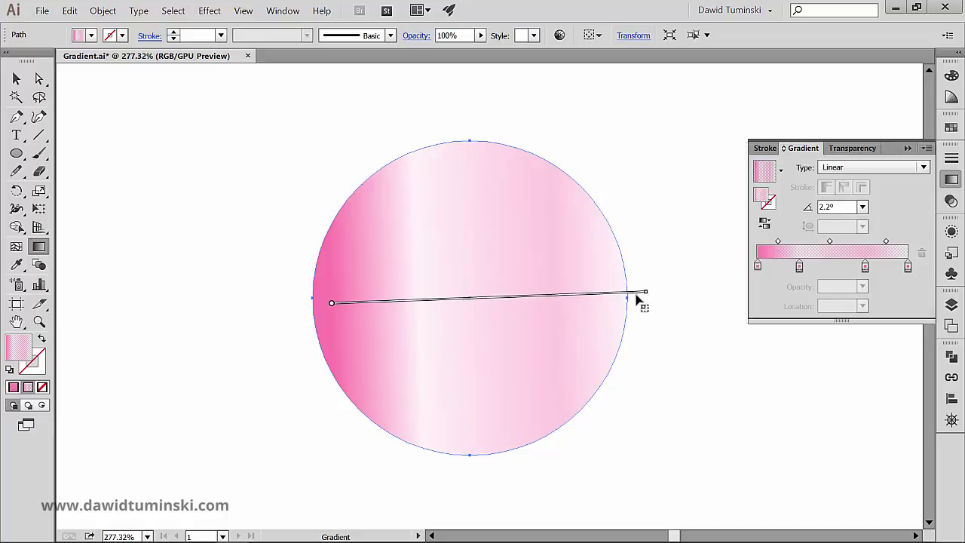
# Shorten the gradient from its end and move its start to the circle's centre.
pyautogui.moveTo(643, 294); pyautogui.dragTo(591, 300)
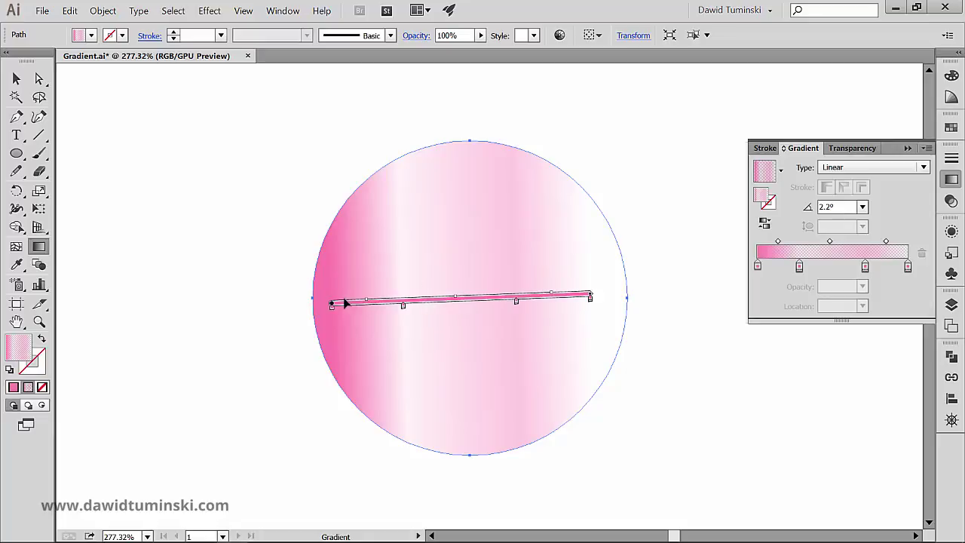
pyautogui.moveTo(331, 303); pyautogui.dragTo(371, 228)
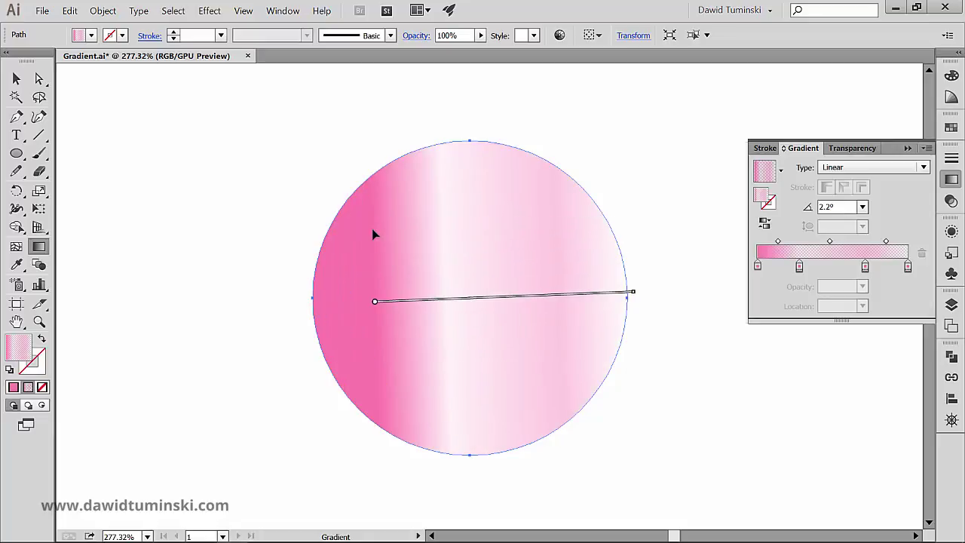
pyautogui.moveTo(375, 303)
pyautogui.mouseDown()
pyautogui.moveTo(423, 334)
pyautogui.moveTo(432, 367)
pyautogui.moveTo(512, 357)
pyautogui.moveTo(505, 242)
pyautogui.mouseUp()
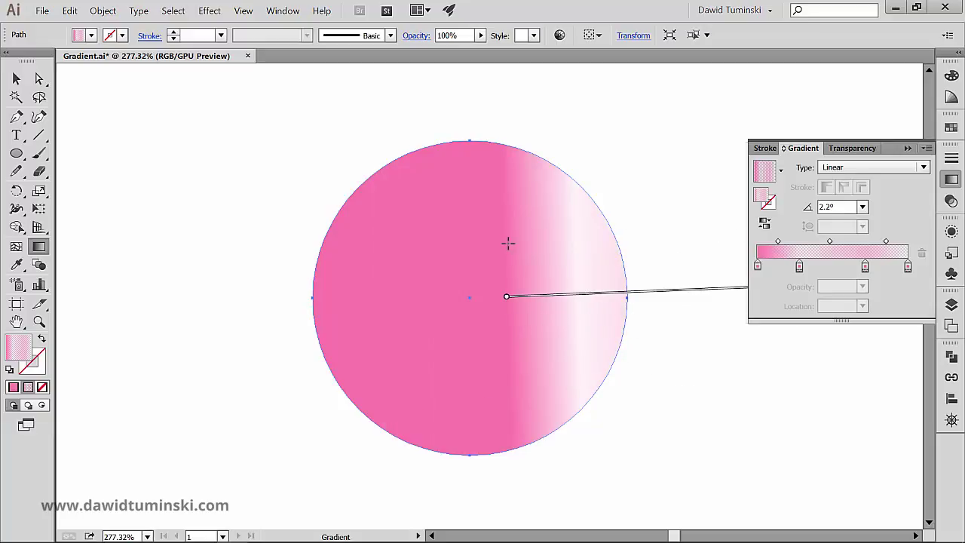
# Hide and reshow the gradient annotator, then return its start to the circle's left edge.
pyautogui.click(242, 11)
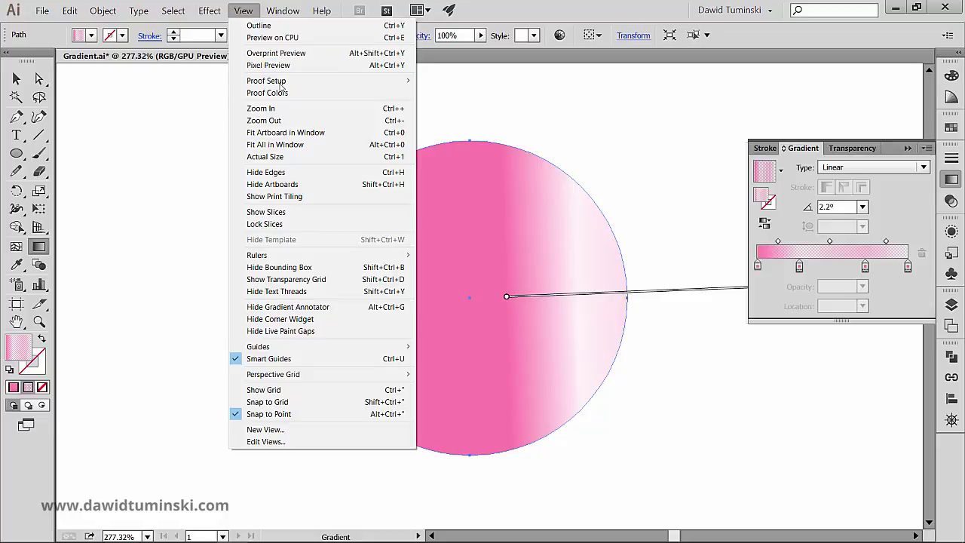
pyautogui.click(322, 304)
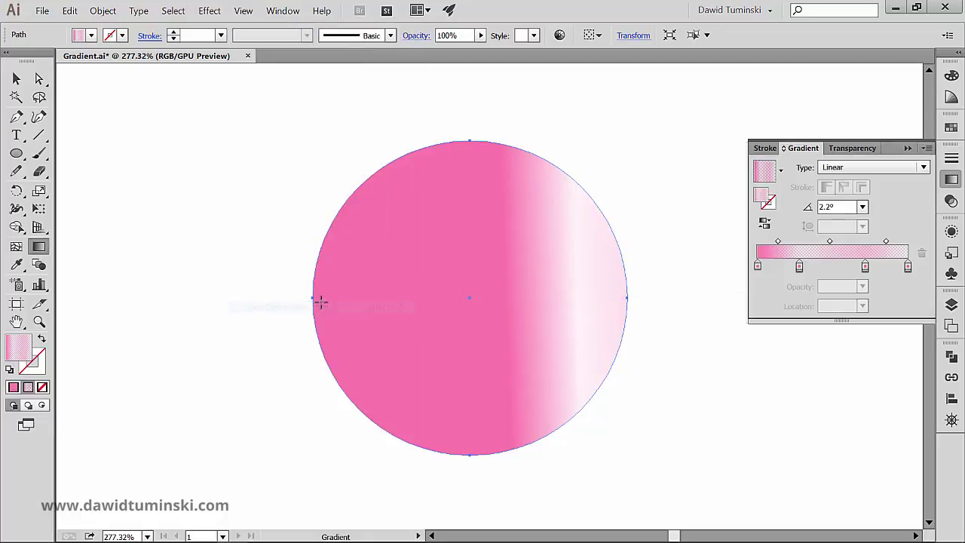
pyautogui.click(242, 10)
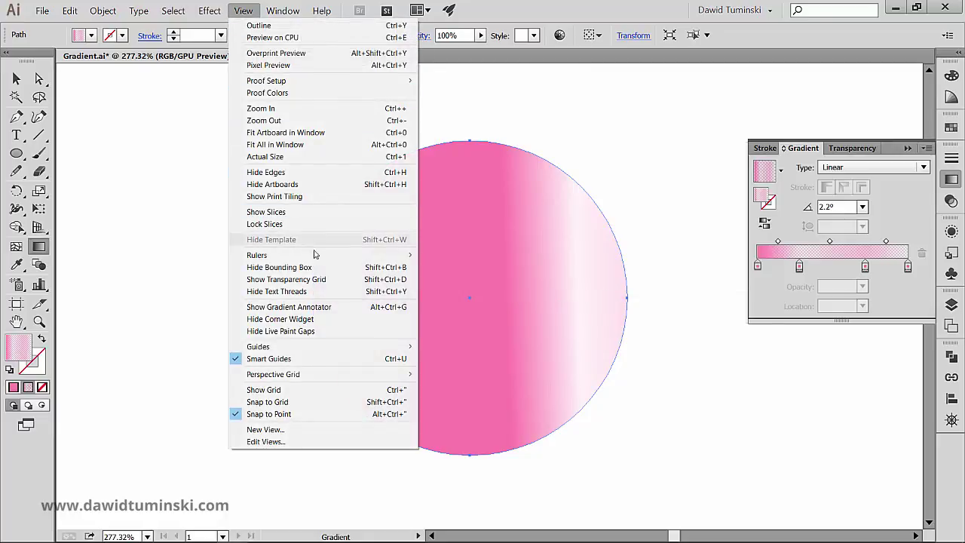
pyautogui.click(317, 306)
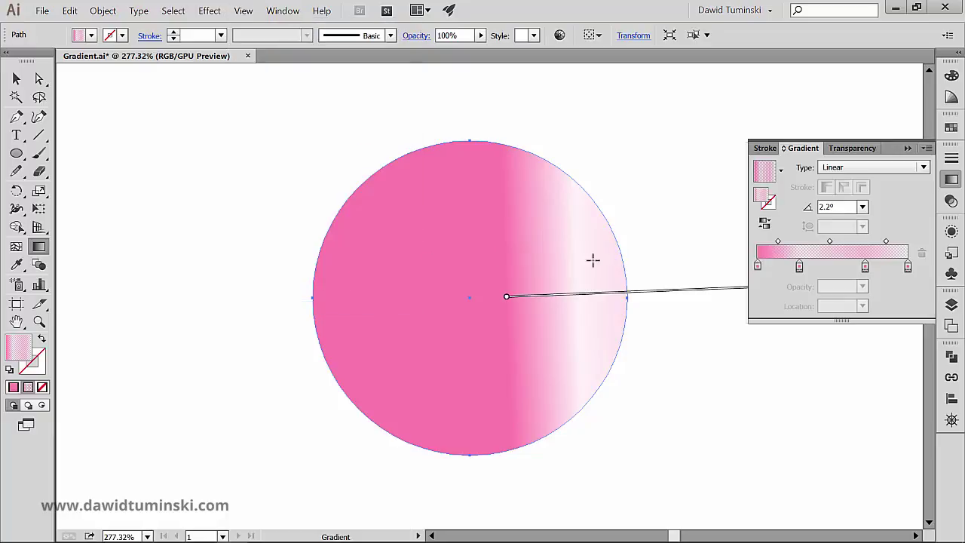
pyautogui.moveTo(507, 297)
pyautogui.mouseDown()
pyautogui.moveTo(405, 289)
pyautogui.moveTo(334, 302)
pyautogui.mouseUp()
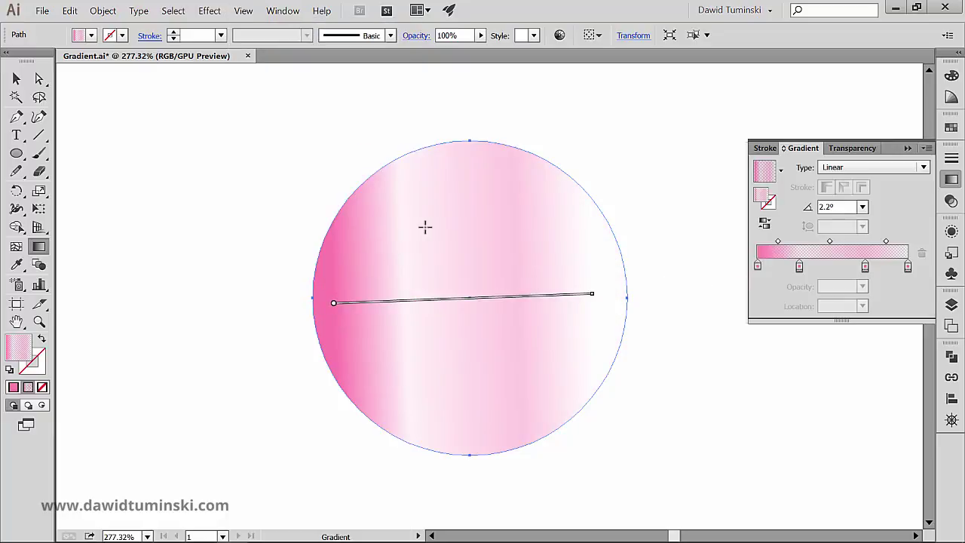